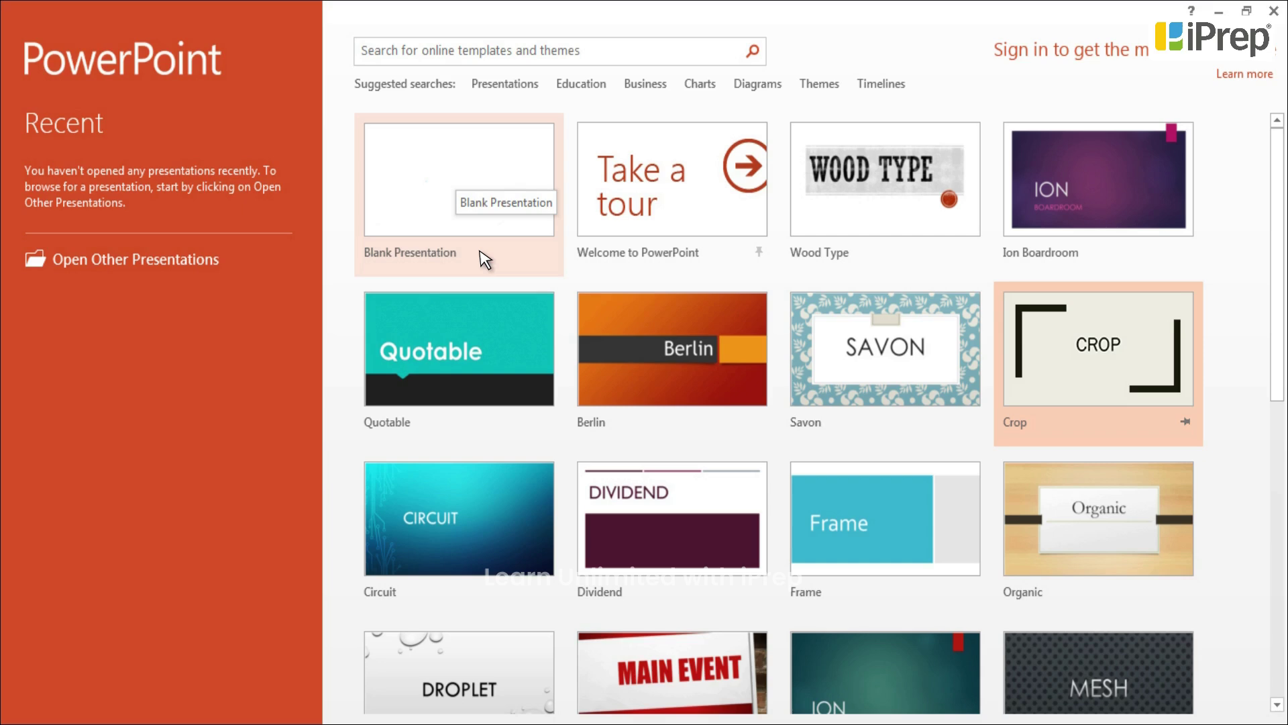
Step: Create a presentation from the Blank Presentation template on the start screen
{"action": "left_click", "coordinate": [483, 256]}
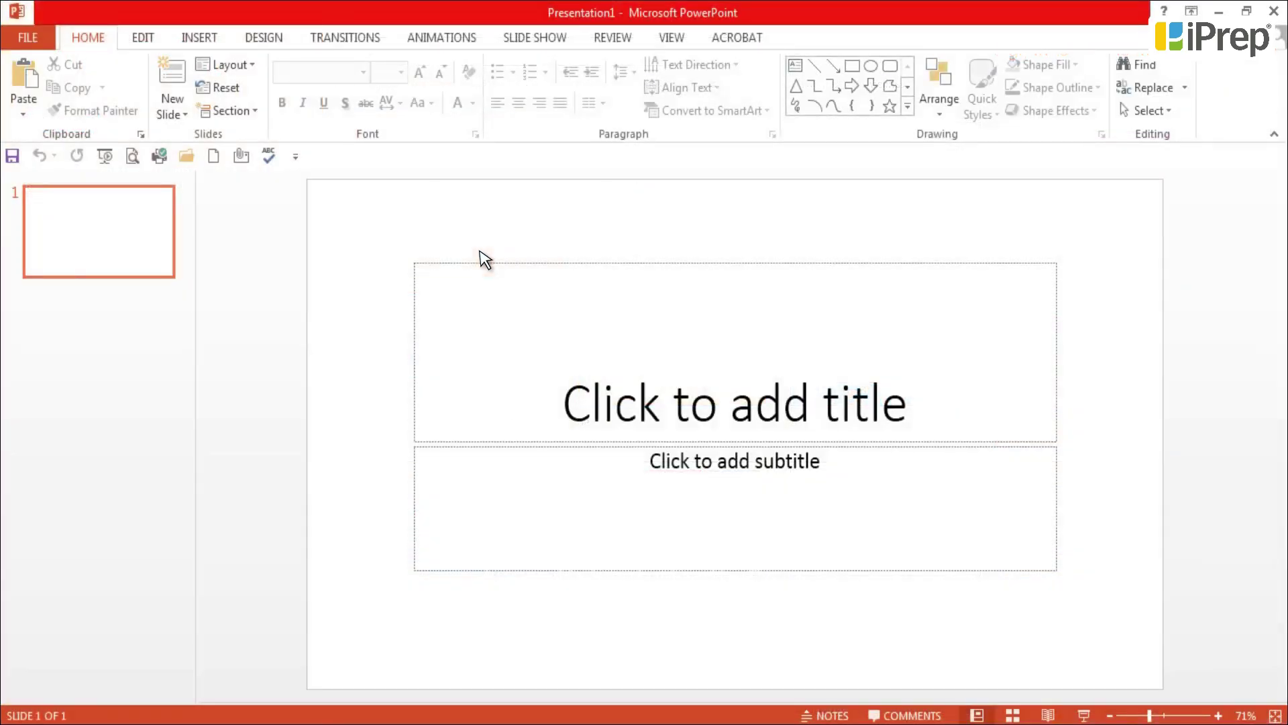
Step: Enter 'BIG CONCEPT' in the title placeholder and 'Hello!' in the subtitle placeholder
{"action": "left_click", "coordinate": [709, 402]}
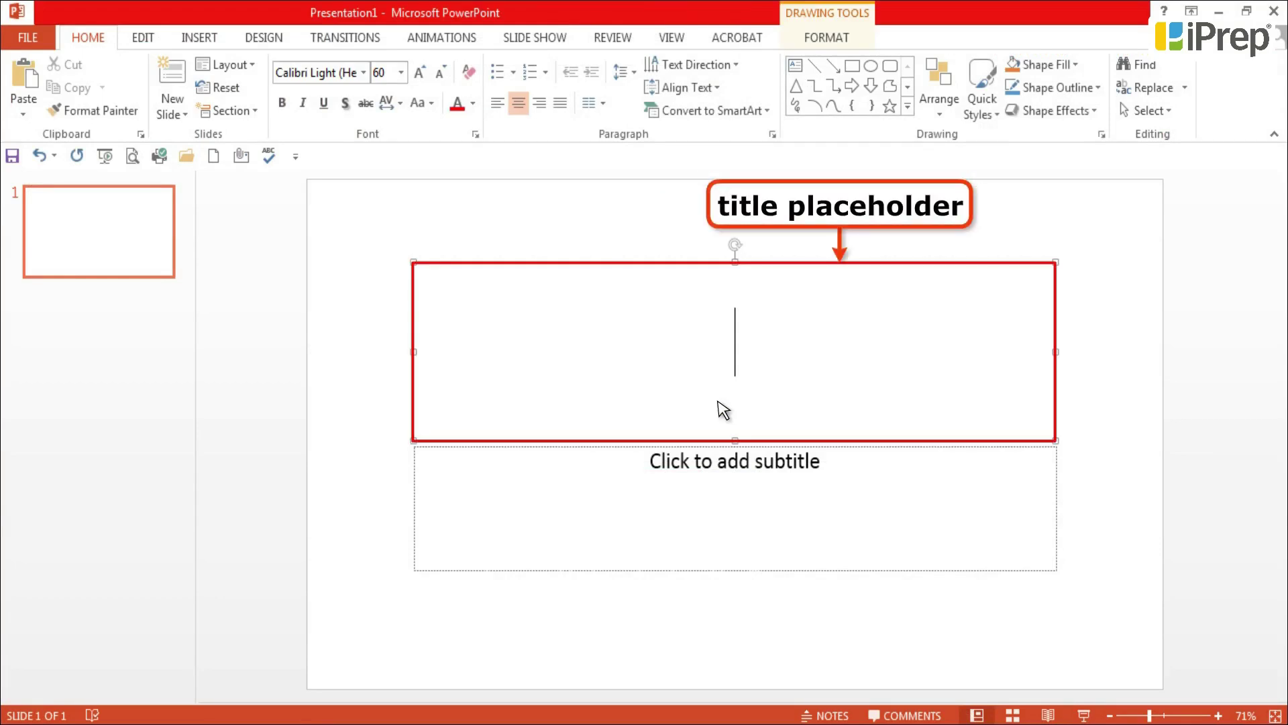
{"action": "type", "text": "BIG"}
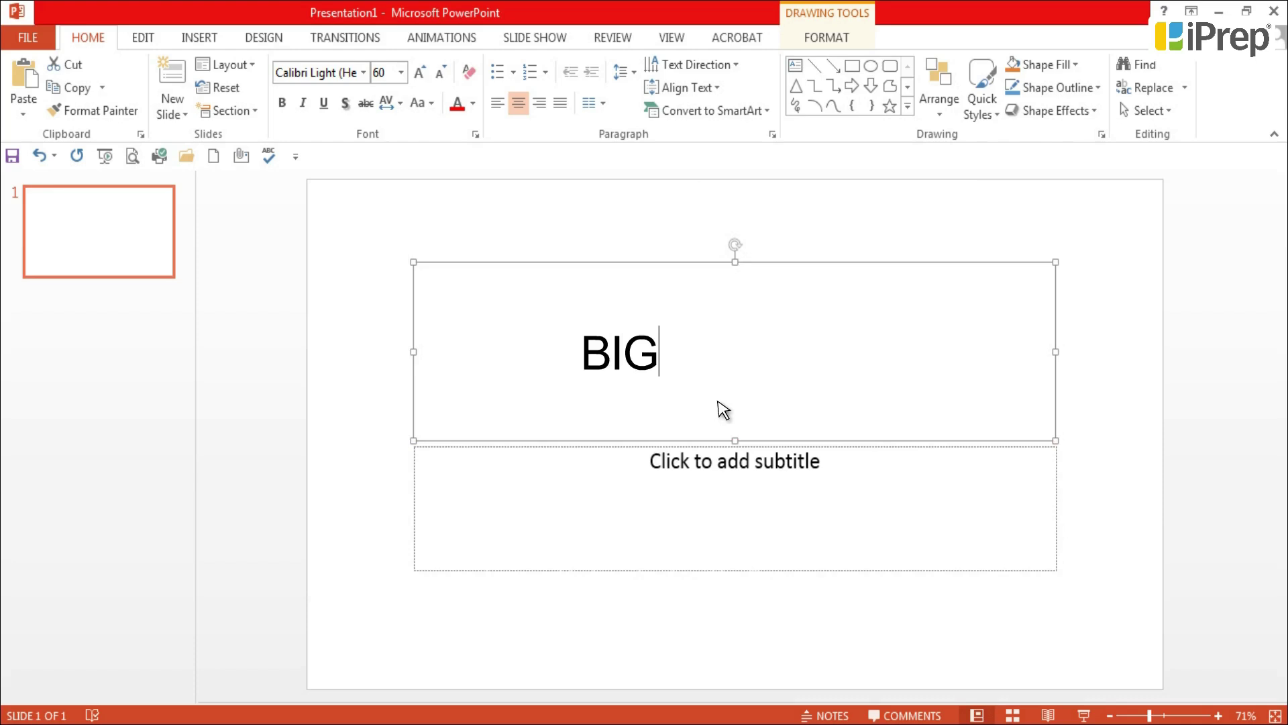
{"action": "type", "text": " CONCEPT"}
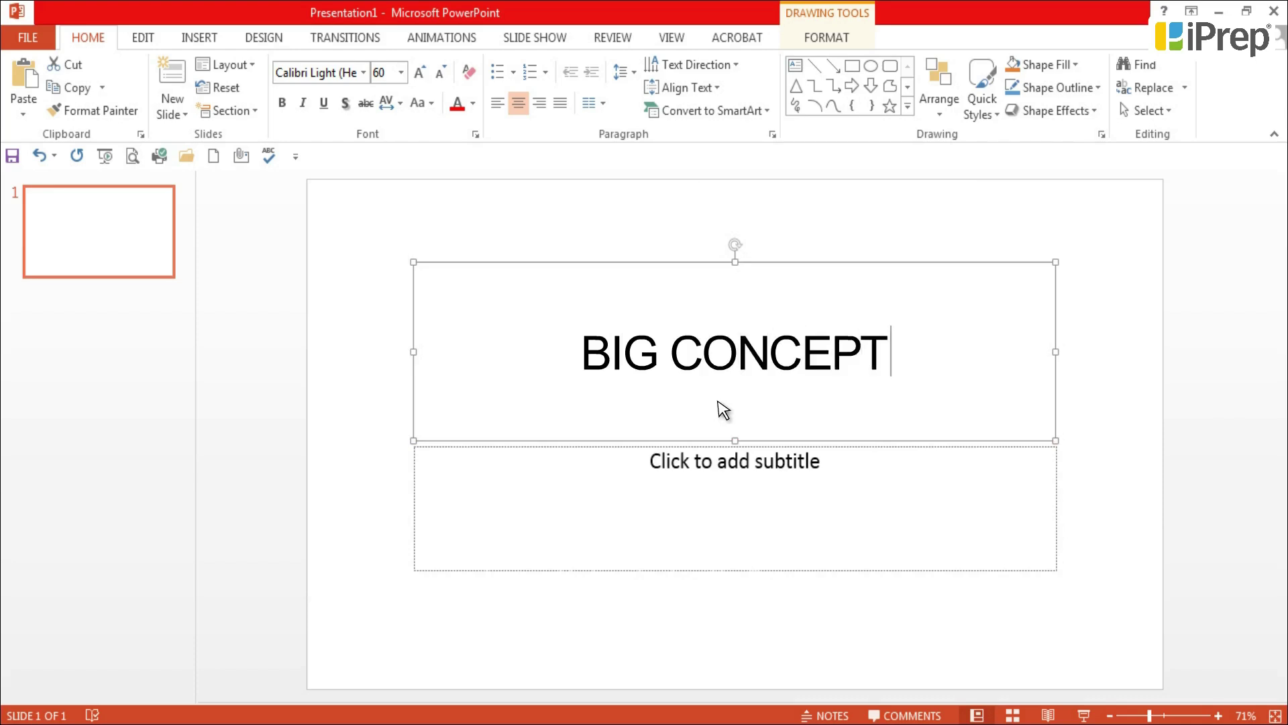
{"action": "left_click", "coordinate": [723, 463]}
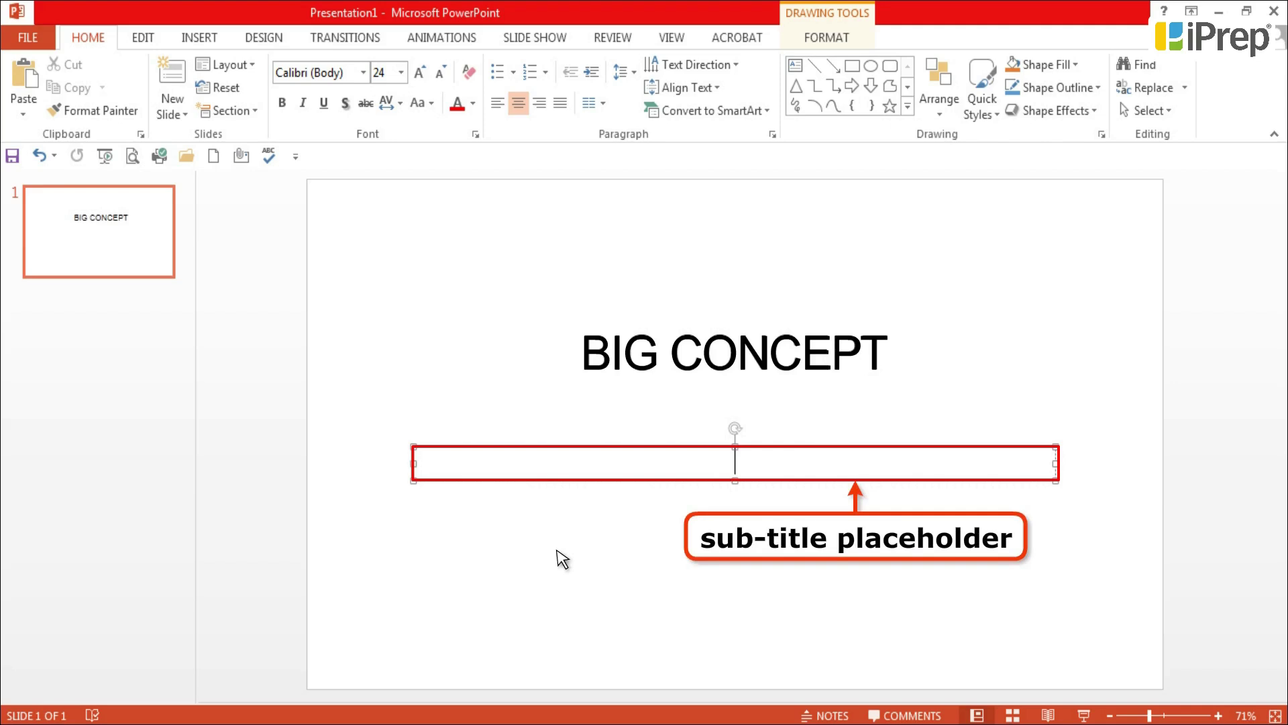
{"action": "type", "text": "Hello!"}
{"action": "key", "text": "Escape"}
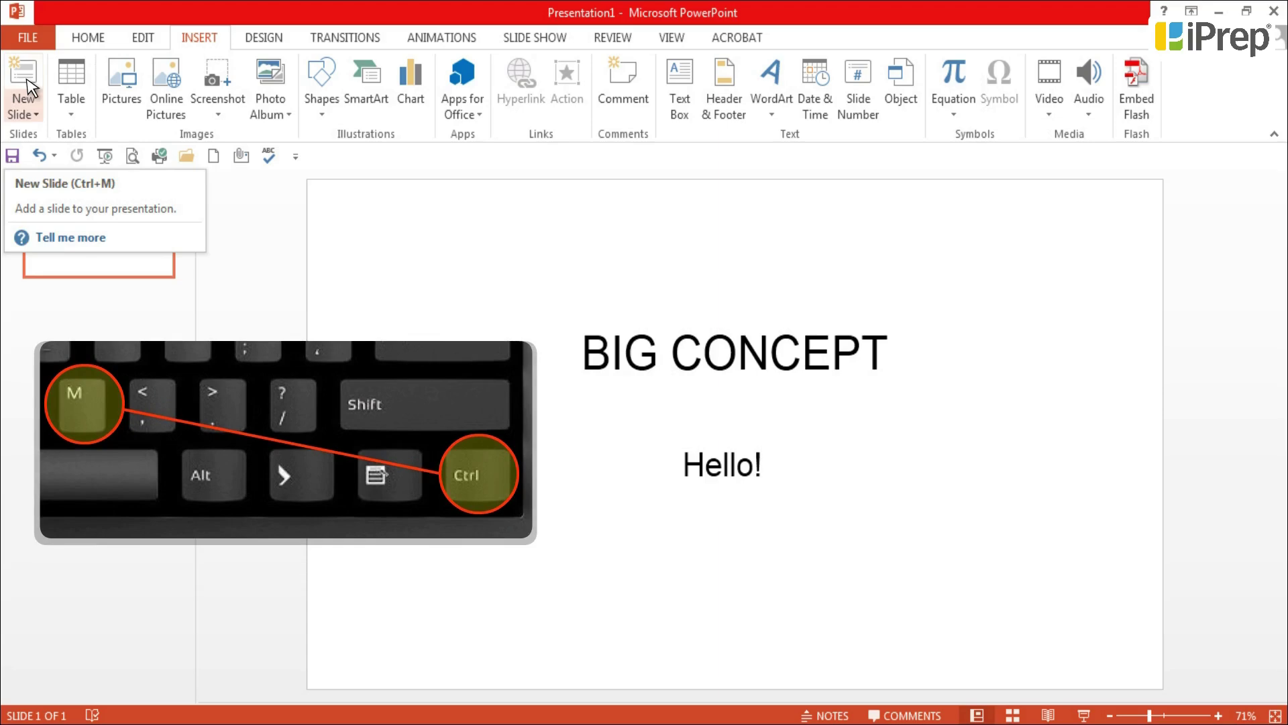
Step: Insert a Title and Content slide from the Home tab's New Slide layouts
{"action": "left_click", "coordinate": [90, 38]}
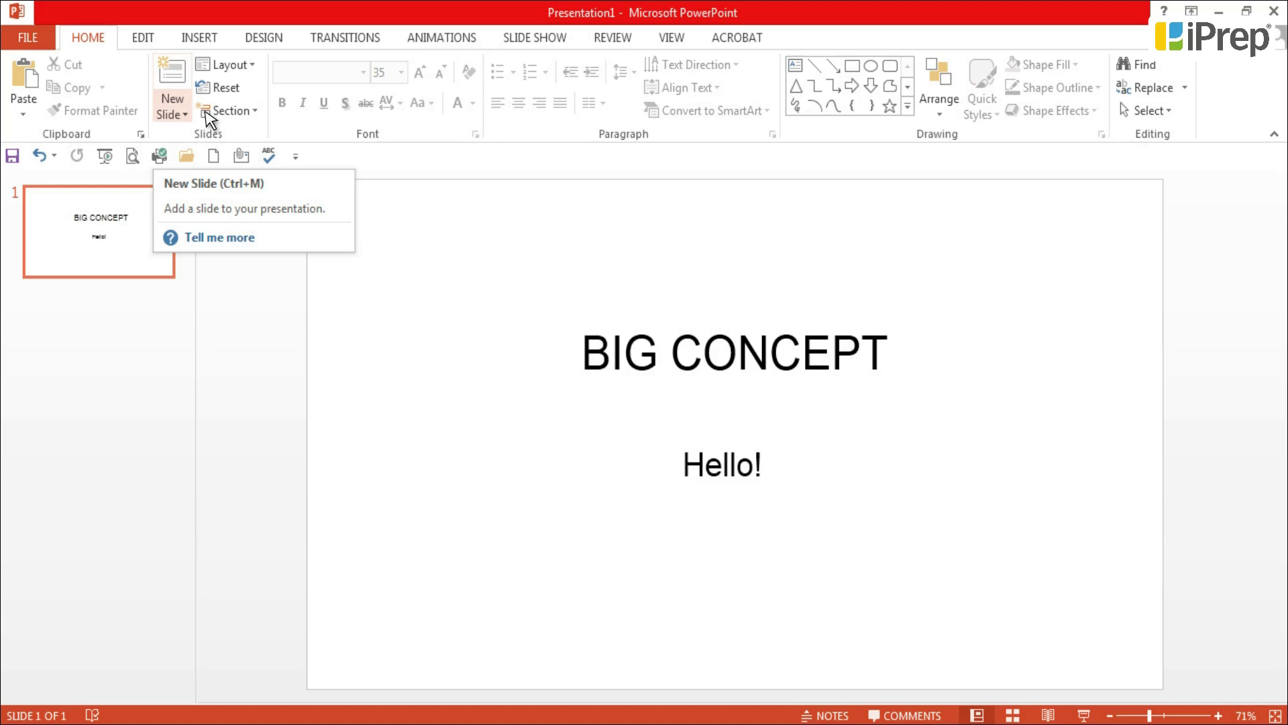
{"action": "left_click", "coordinate": [171, 113]}
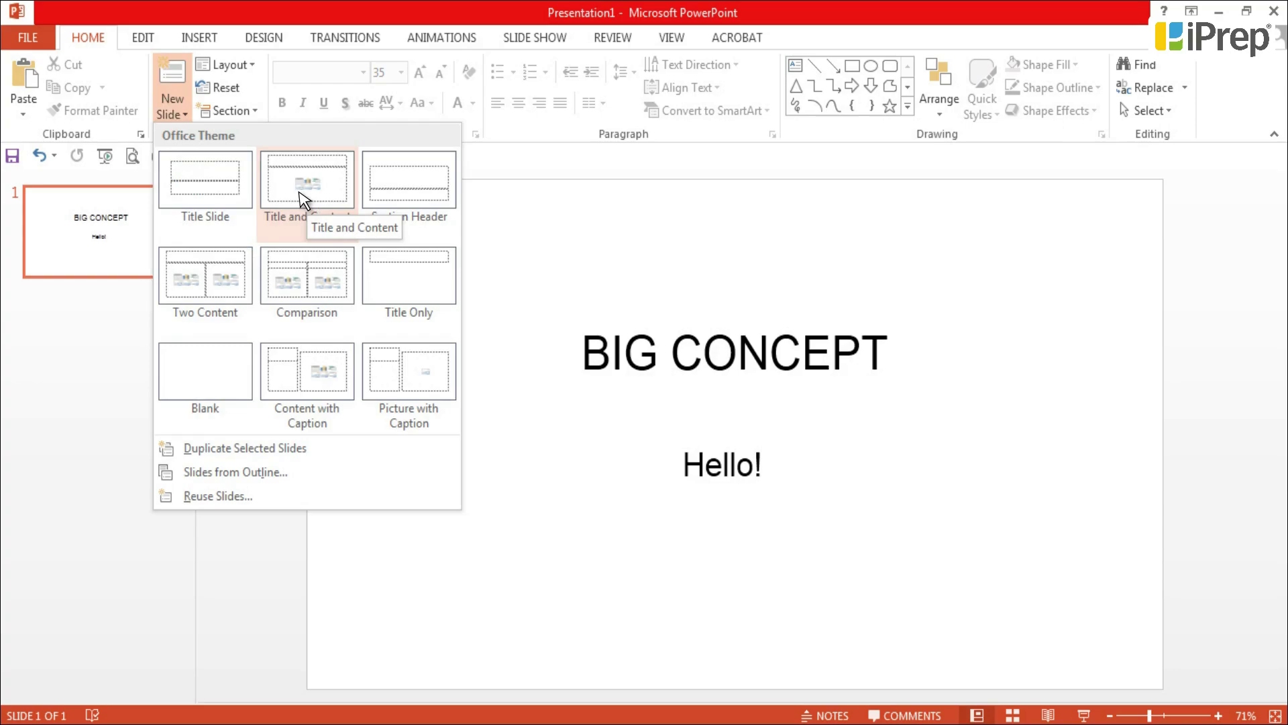
{"action": "left_click", "coordinate": [304, 198]}
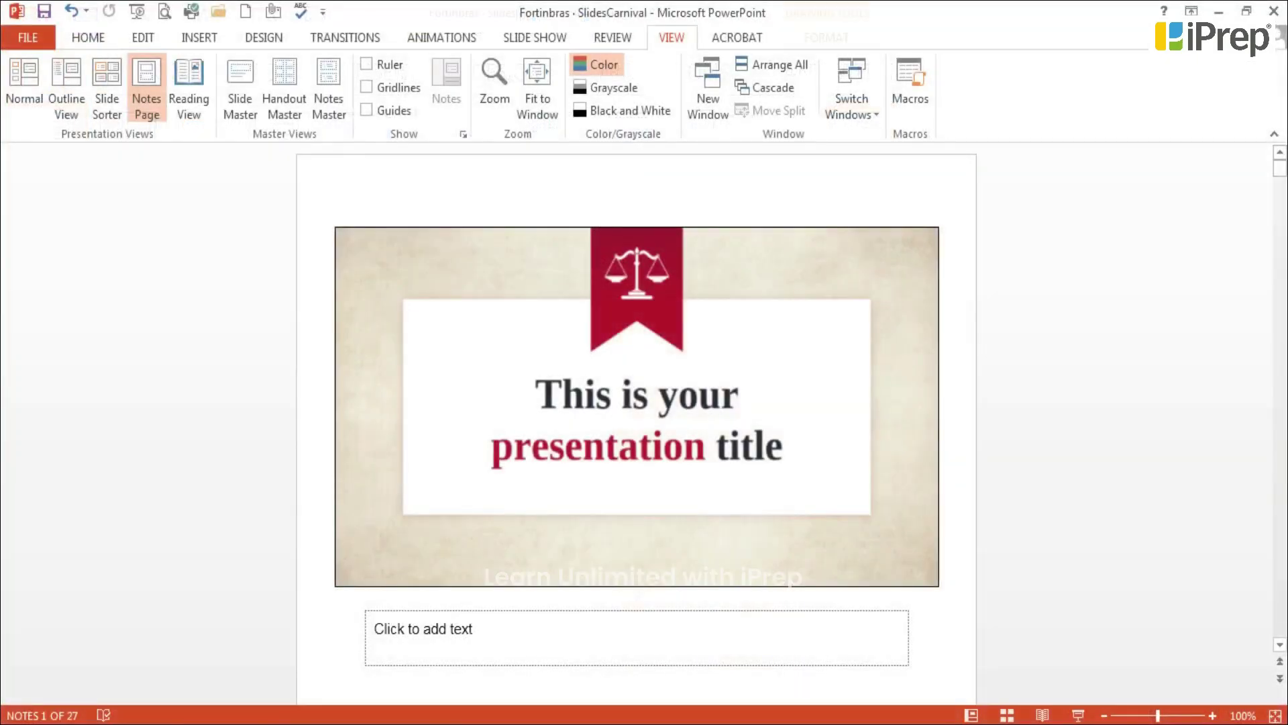
Step: Start typing 'Introduction' in the title slide's notes text box
{"action": "left_click", "coordinate": [634, 628]}
{"action": "type", "text": "Intro"}
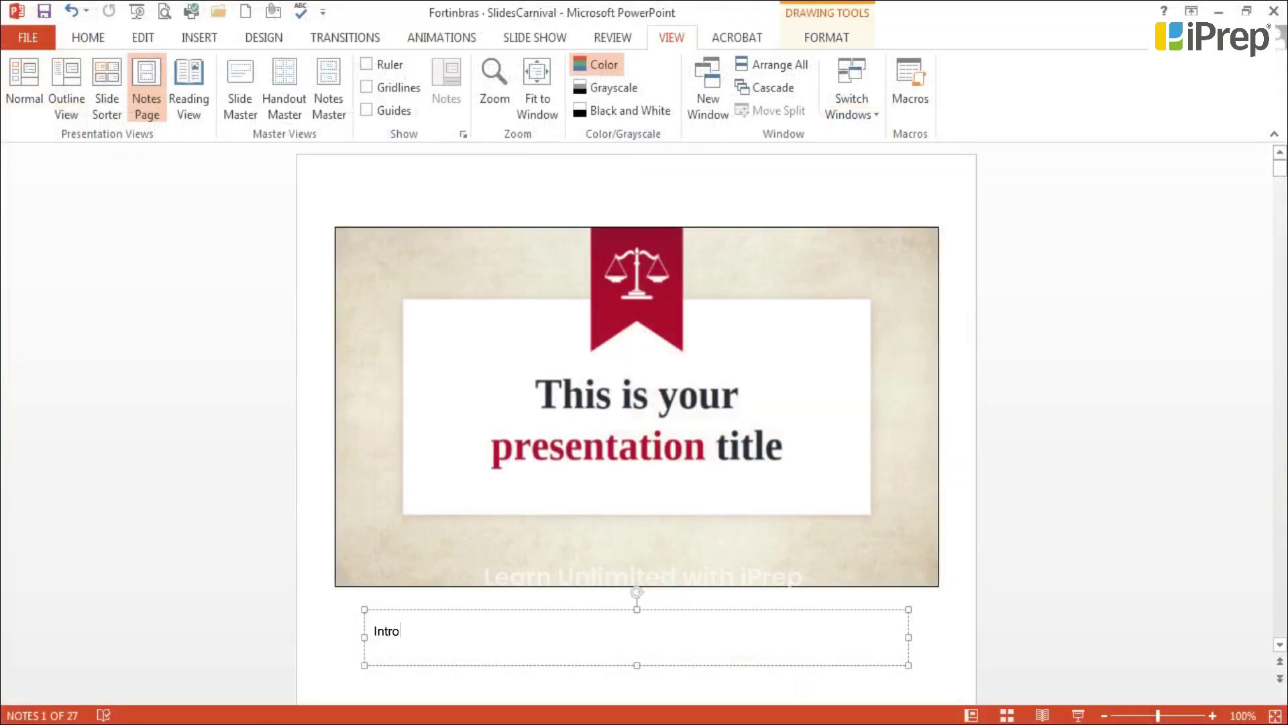
{"action": "type", "text": "duction"}
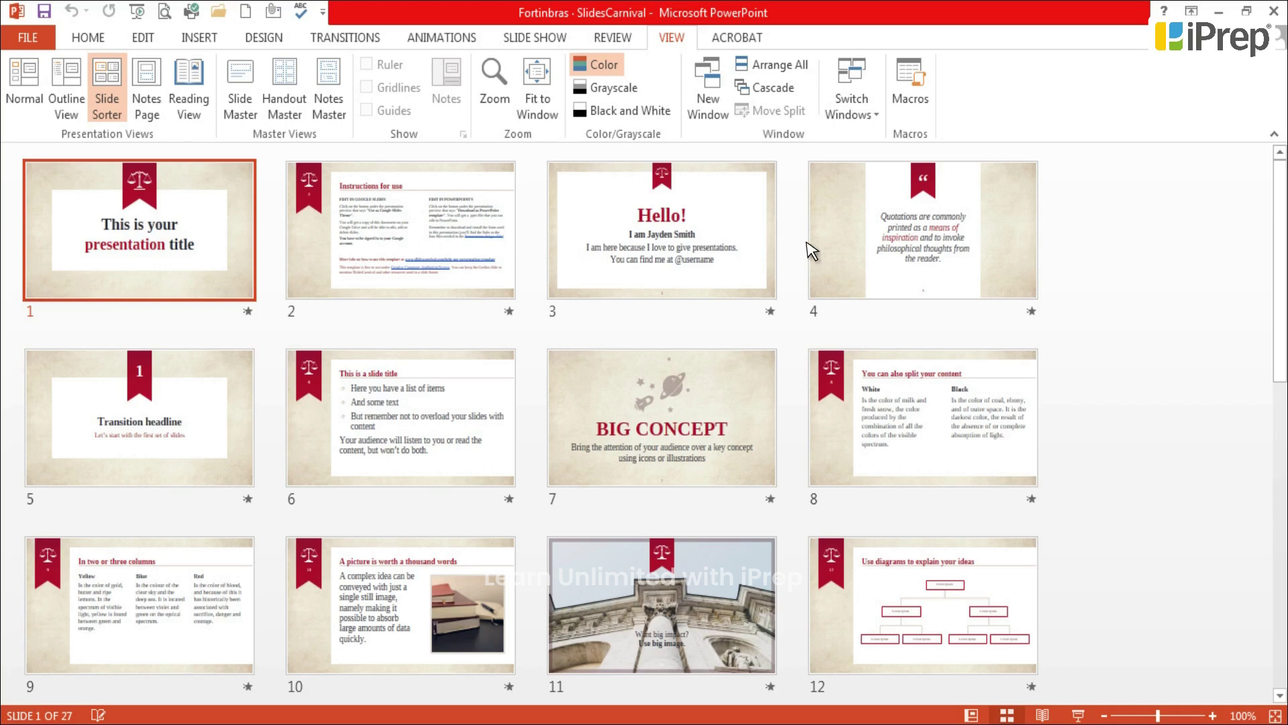
Step: Bring up the context menu for slide 4 in Slide Sorter view
{"action": "right_click", "coordinate": [992, 254]}
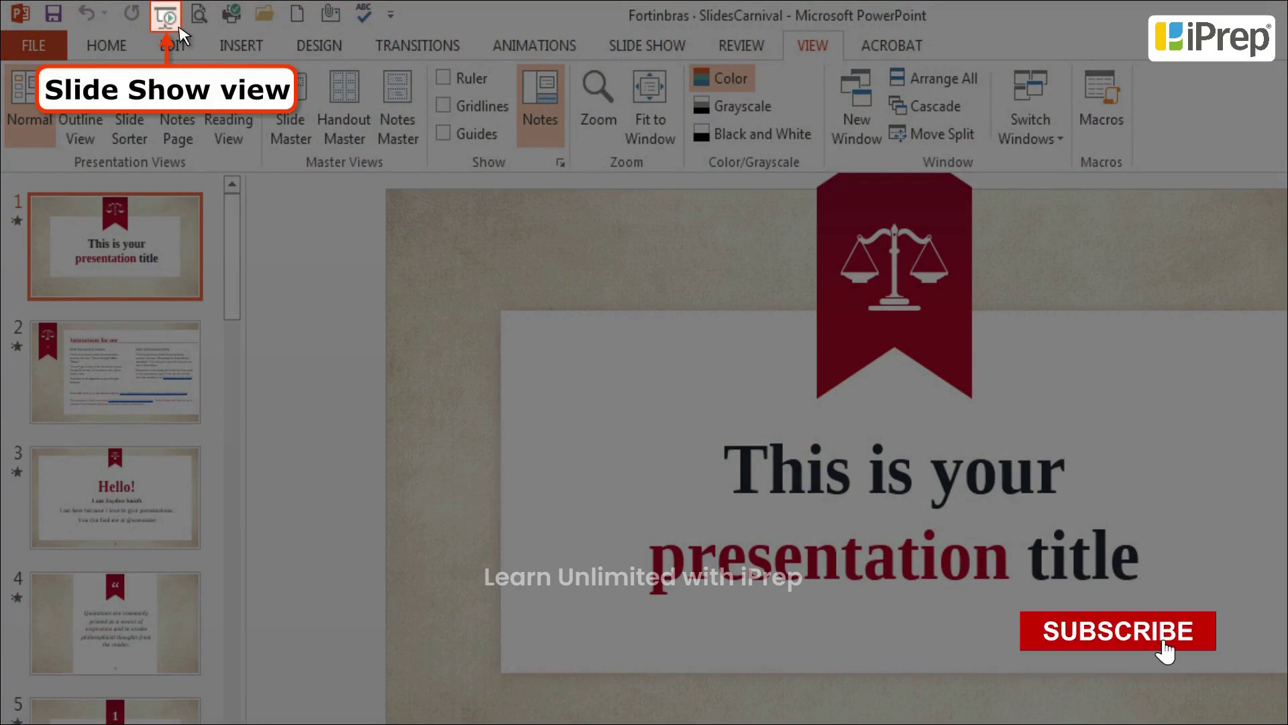
Step: Launch the full-screen slide show from the Quick Access Toolbar's Slide Show button
{"action": "left_click", "coordinate": [166, 15]}
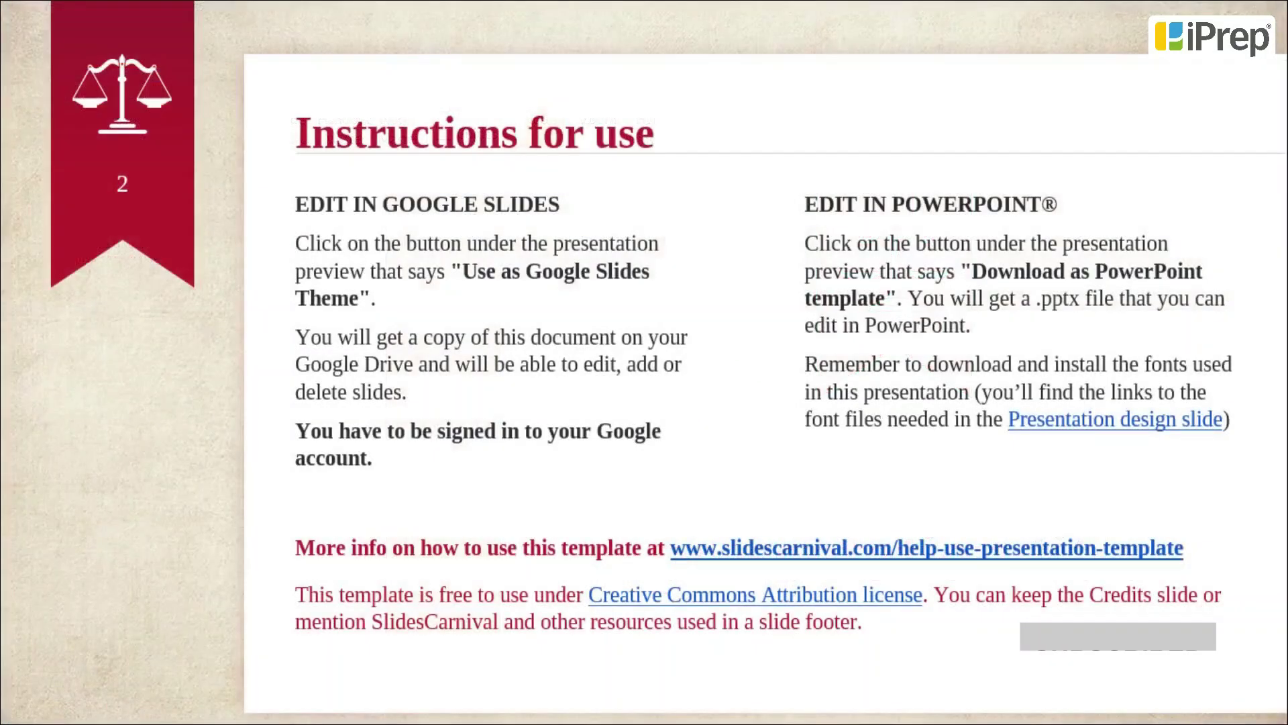